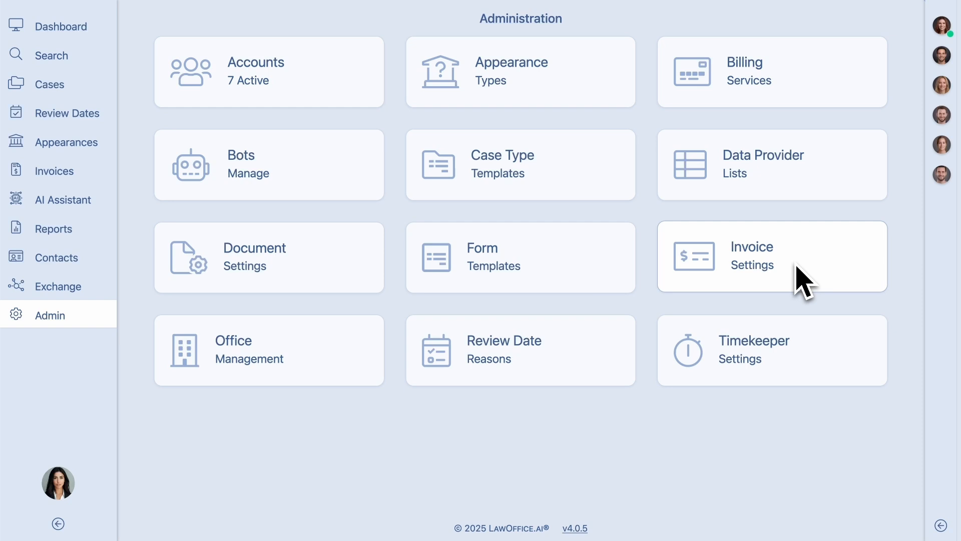
- Include the Index No. field in the invoice details for the General Practice case template and return to the invoice settings
click(797, 266)
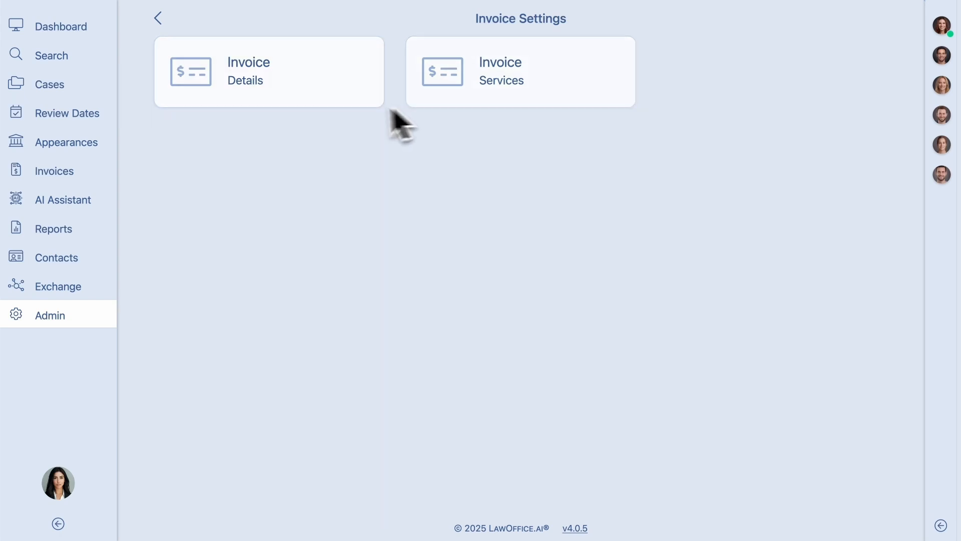
click(294, 87)
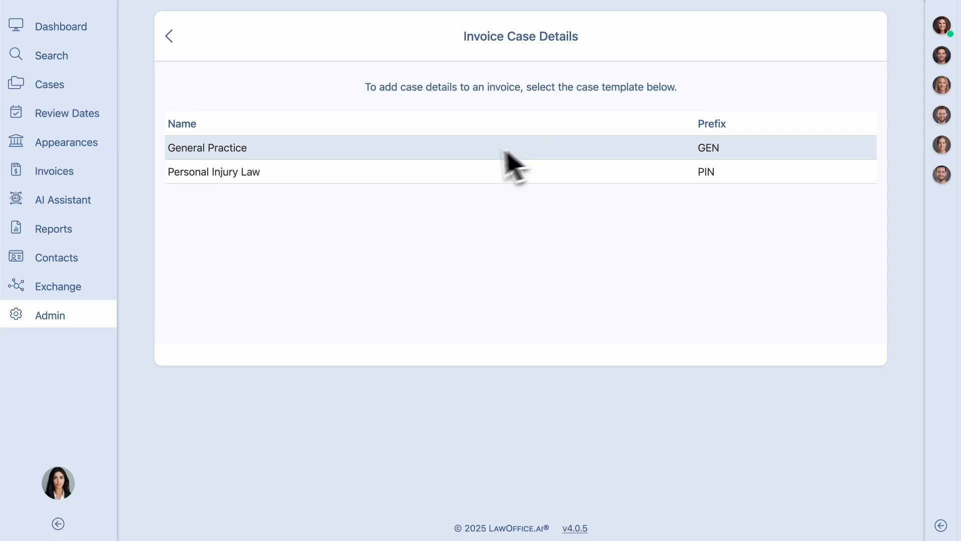
click(316, 156)
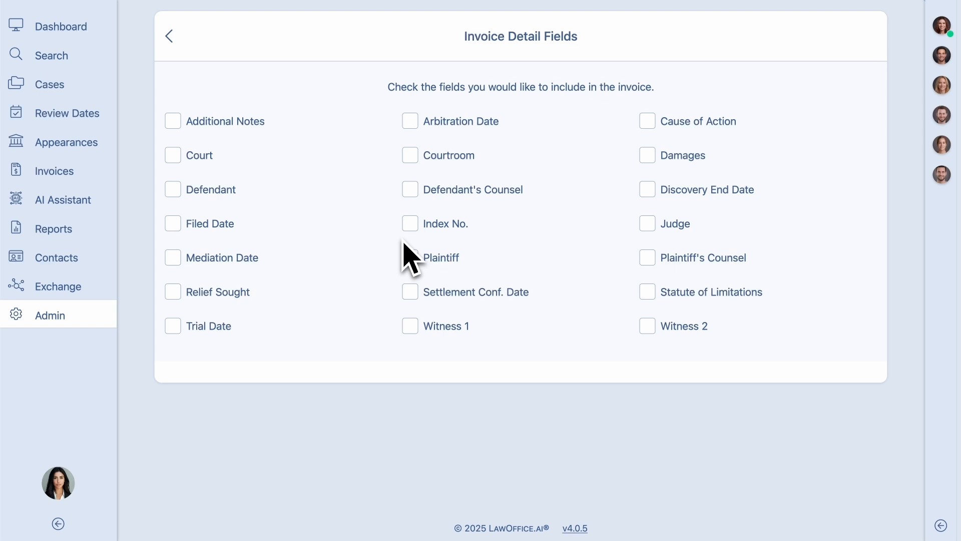
click(411, 226)
click(174, 41)
click(173, 39)
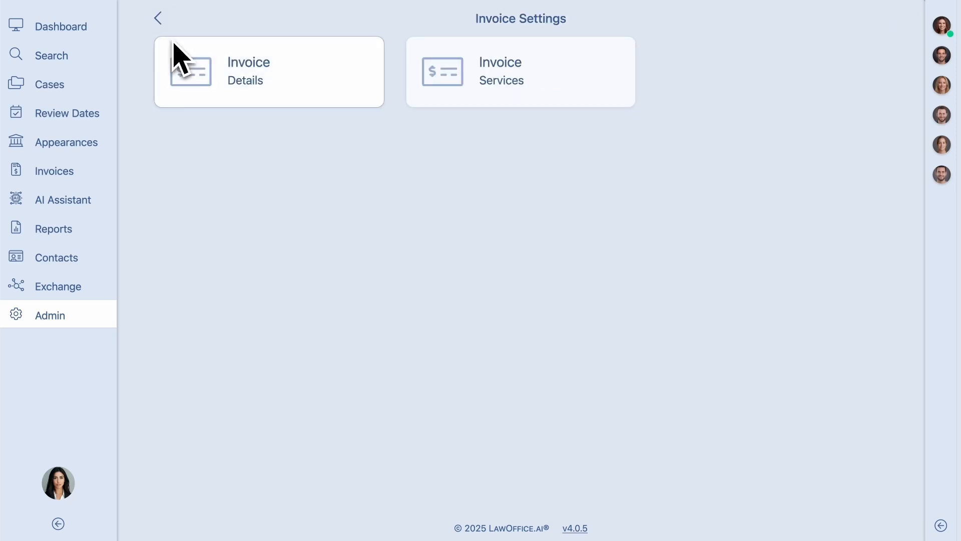
- Start a new invoice service named Technical Expert Discovery under category L300 Discovery, subcategory L340 Expert Discovery
click(520, 97)
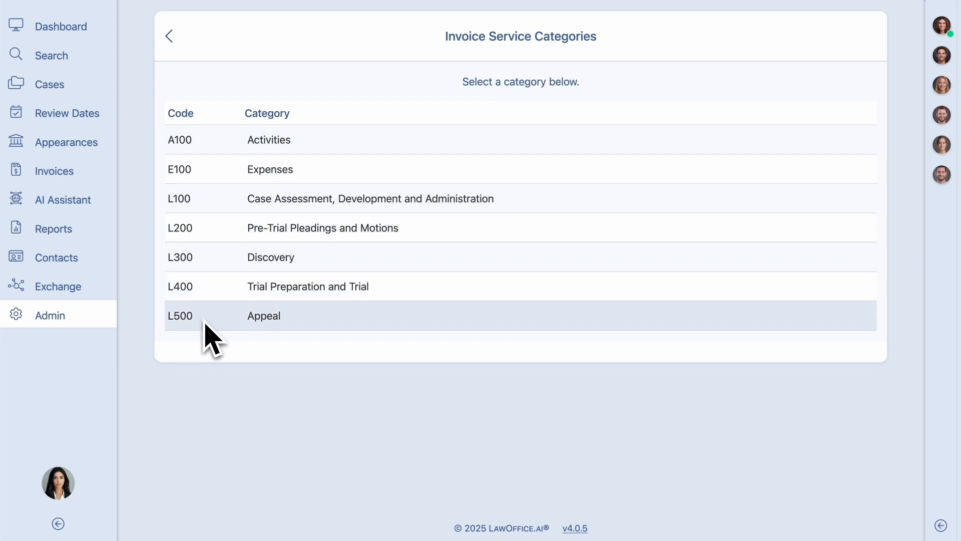
click(327, 259)
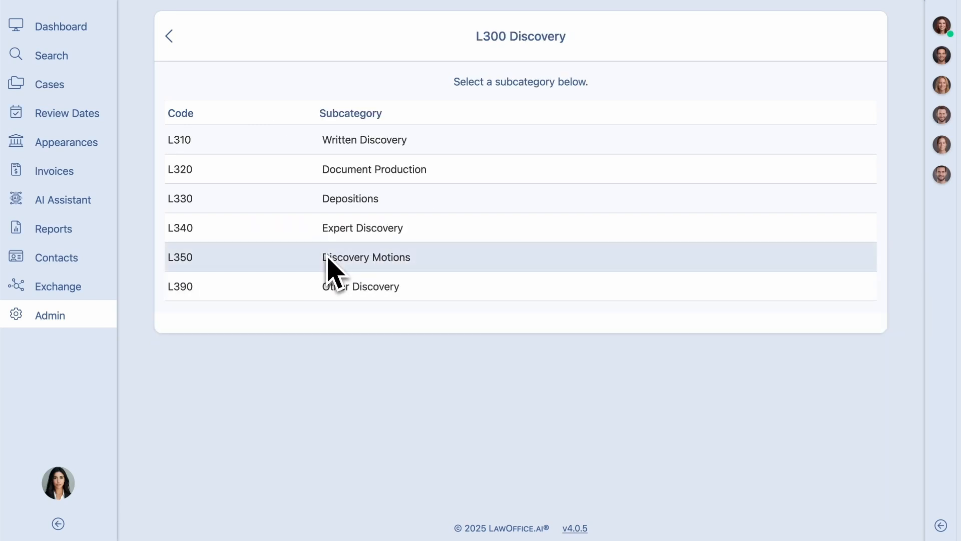
click(421, 236)
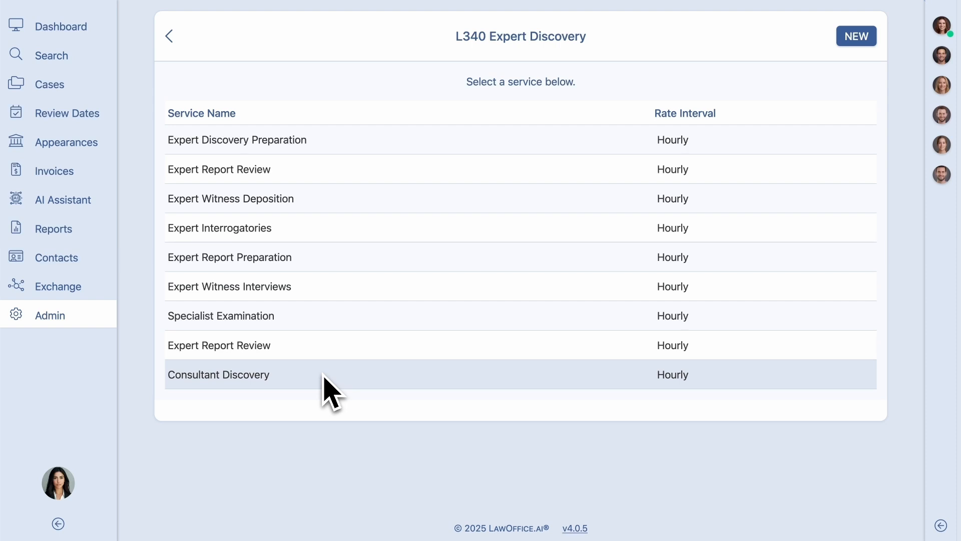
click(854, 40)
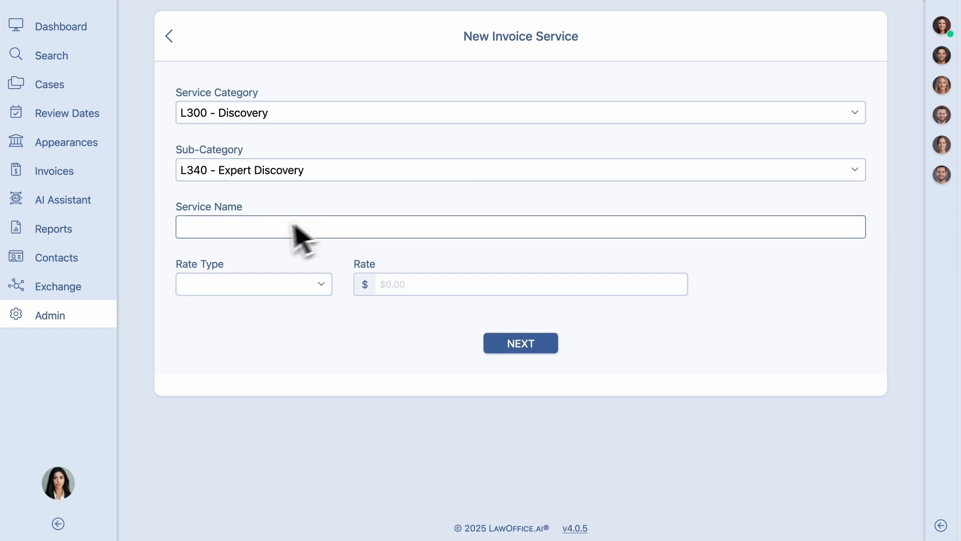
click(232, 231)
text(Technical Expert Discovery)
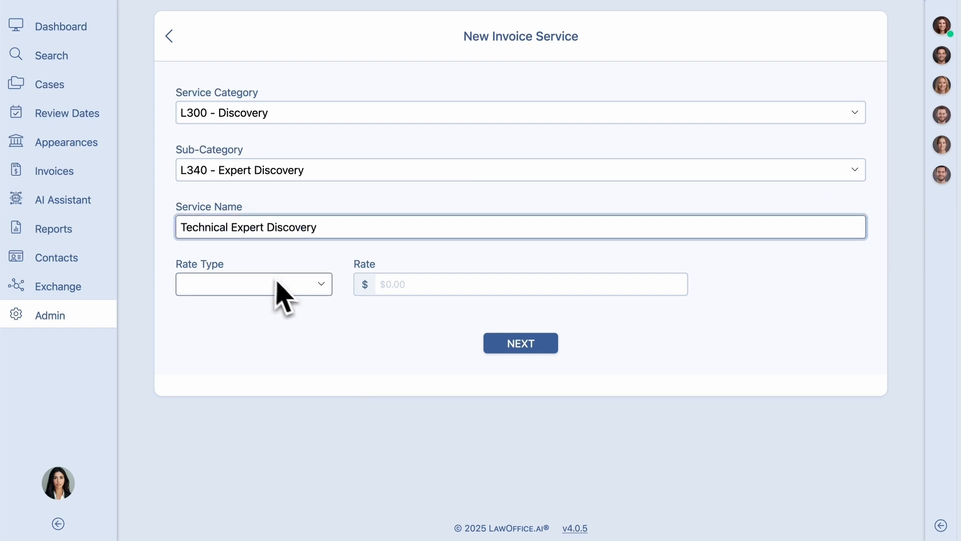
- Try the Variable Rate type, settle on Hourly with a rate of $400, and create the service
click(318, 289)
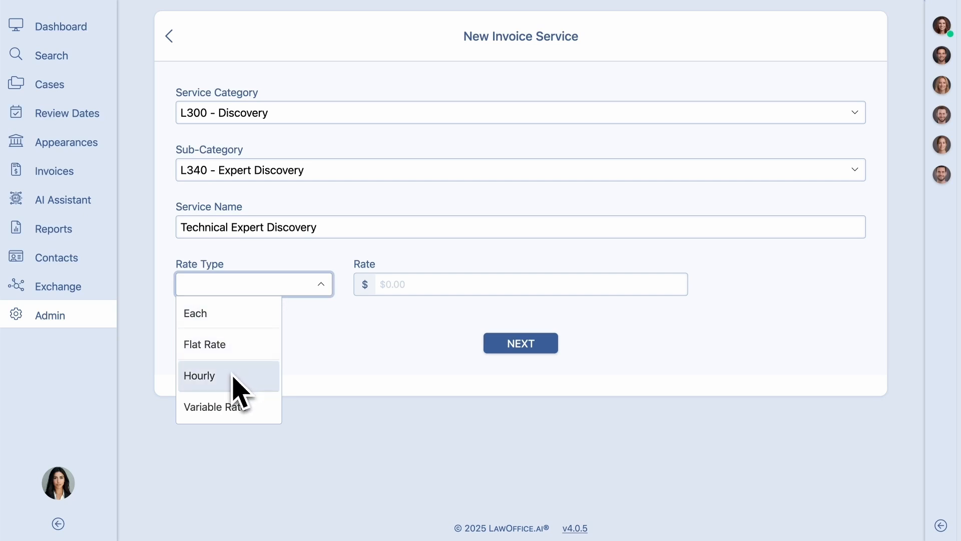
click(253, 408)
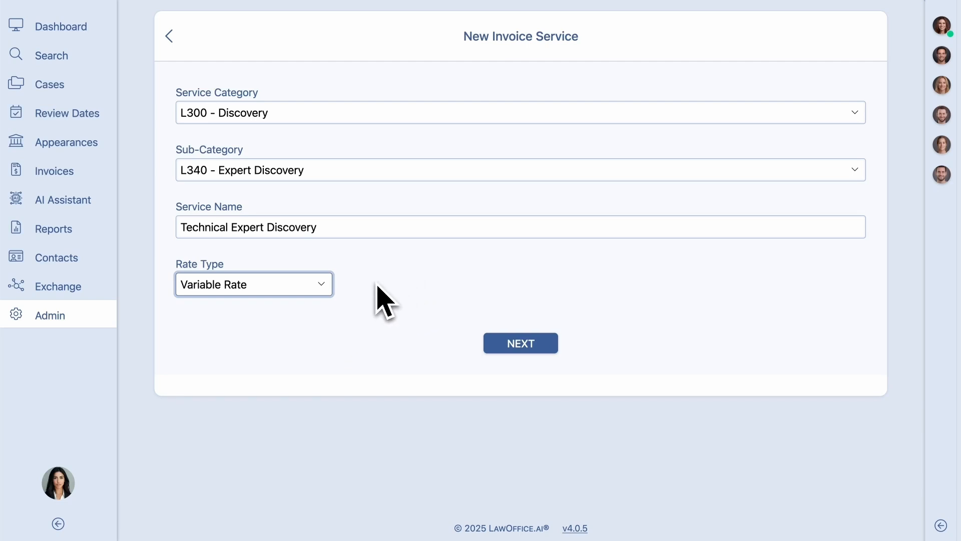
click(314, 288)
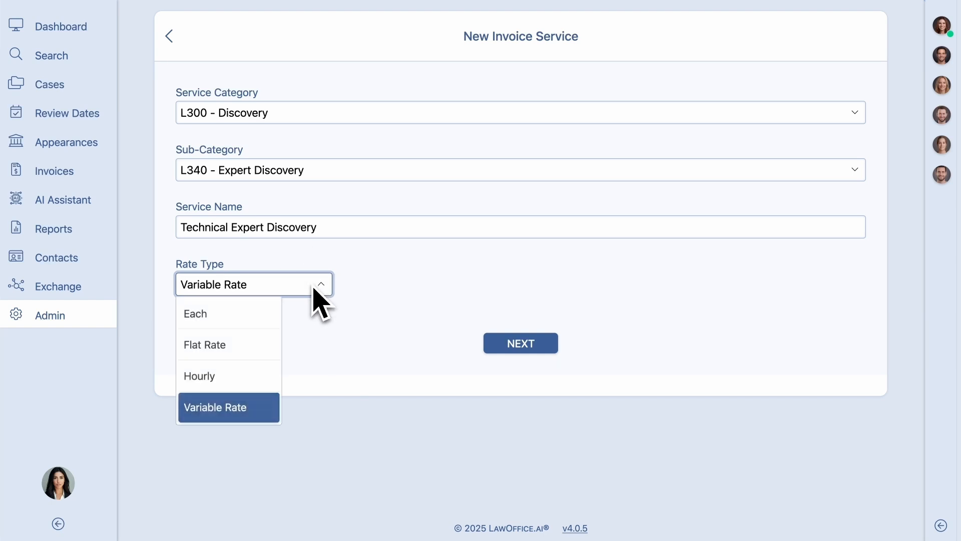
click(219, 381)
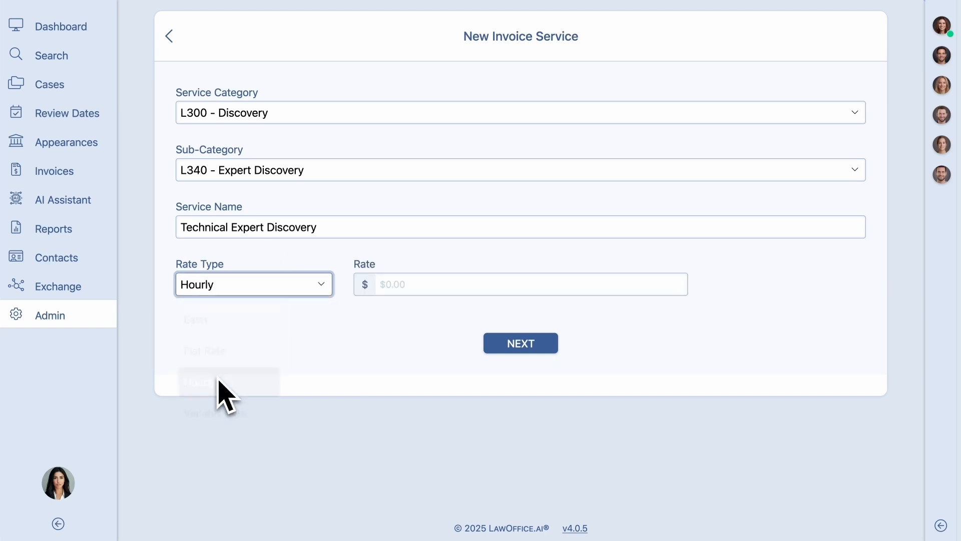
click(403, 287)
text(4)
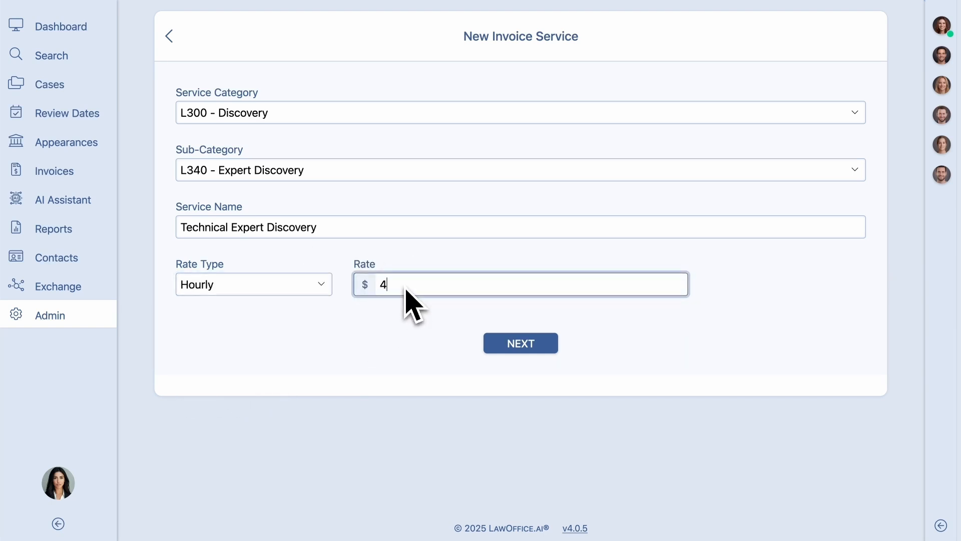
text(00)
click(526, 353)
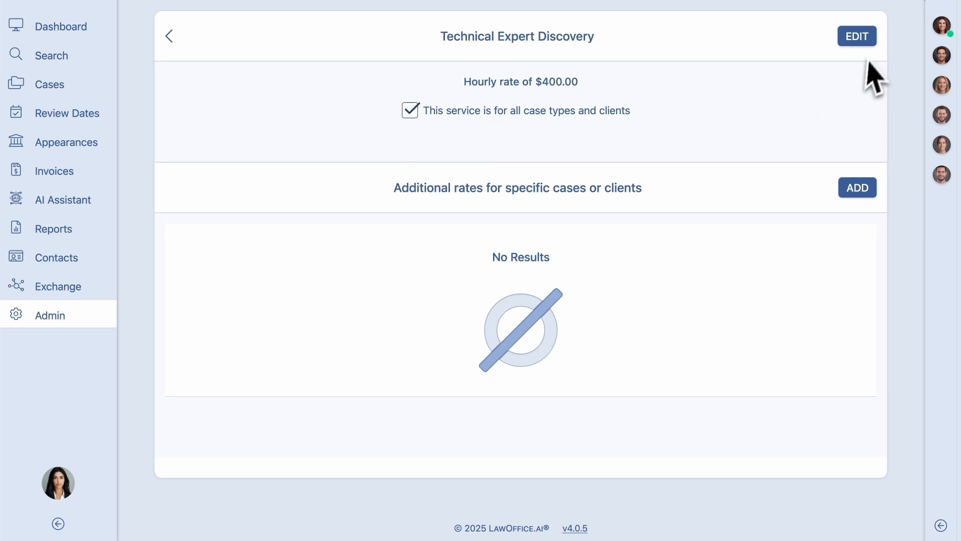
- Review the service's edit form without changing it, and add a $500 hourly rate for all case types and the listed client
click(868, 42)
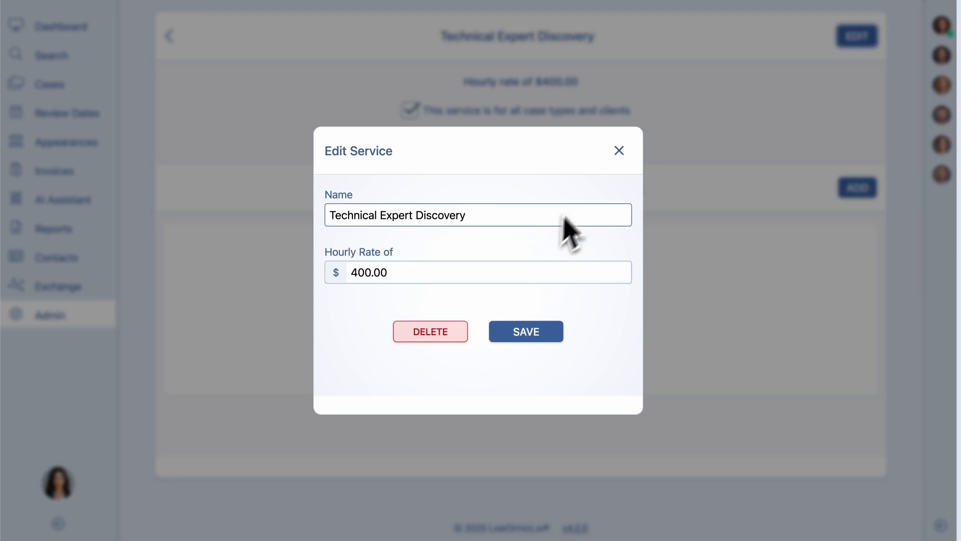
click(620, 151)
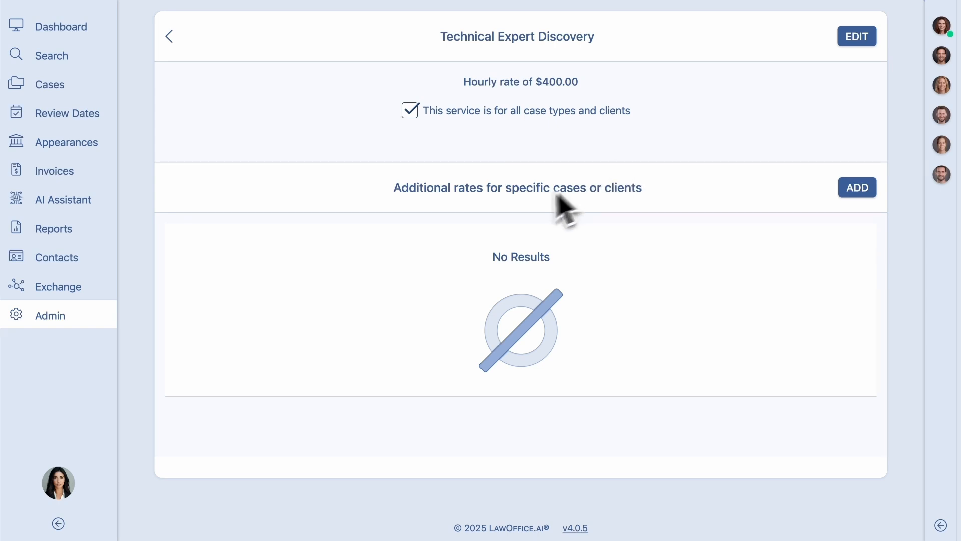
click(852, 193)
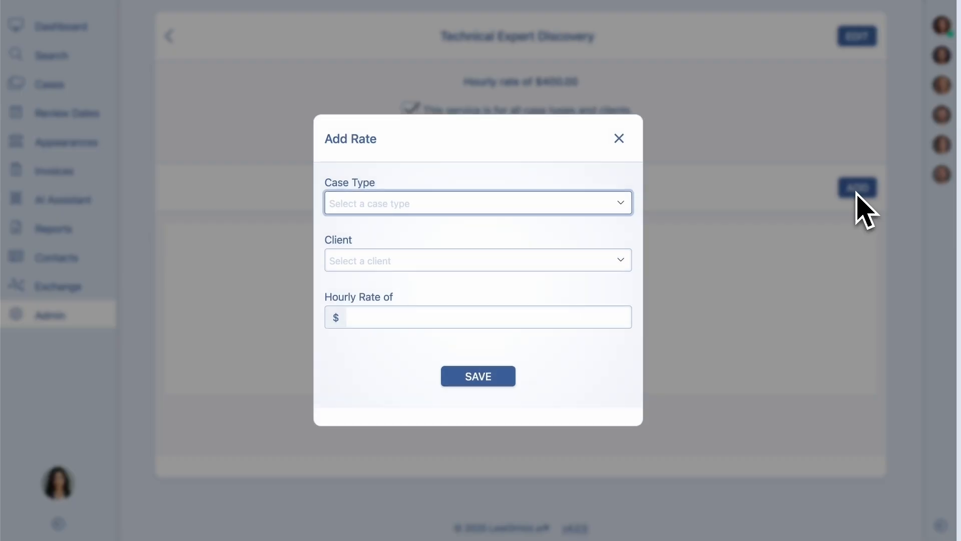
click(479, 209)
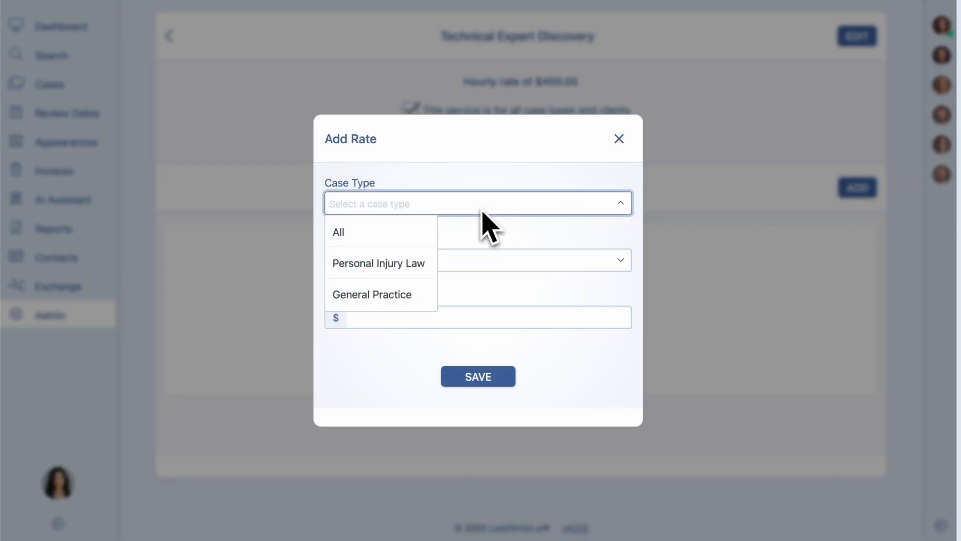
click(408, 235)
click(382, 265)
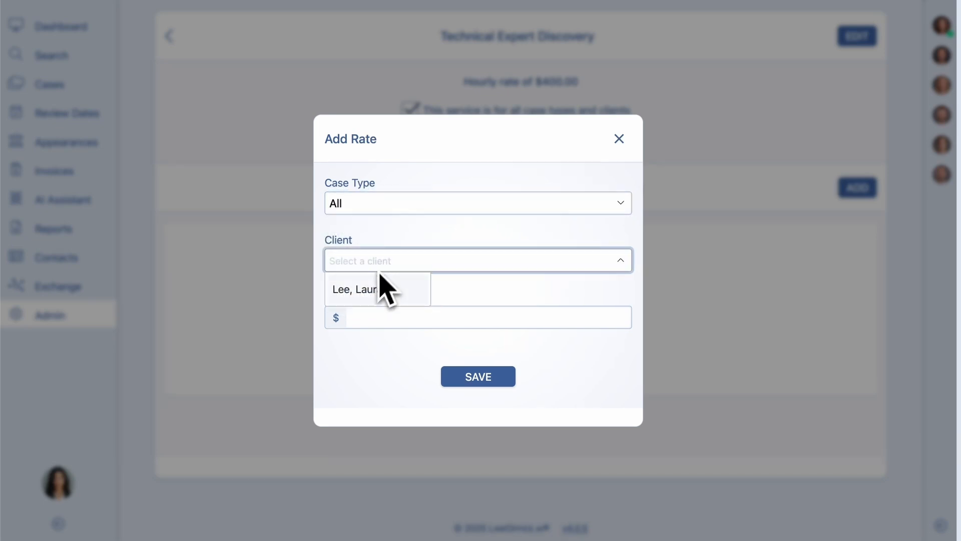
click(375, 289)
click(371, 325)
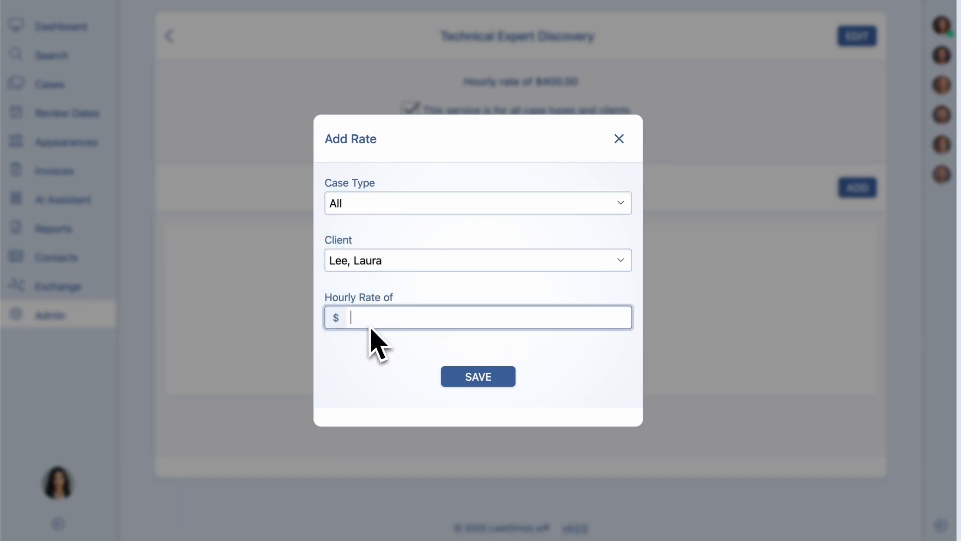
text(500)
click(486, 377)
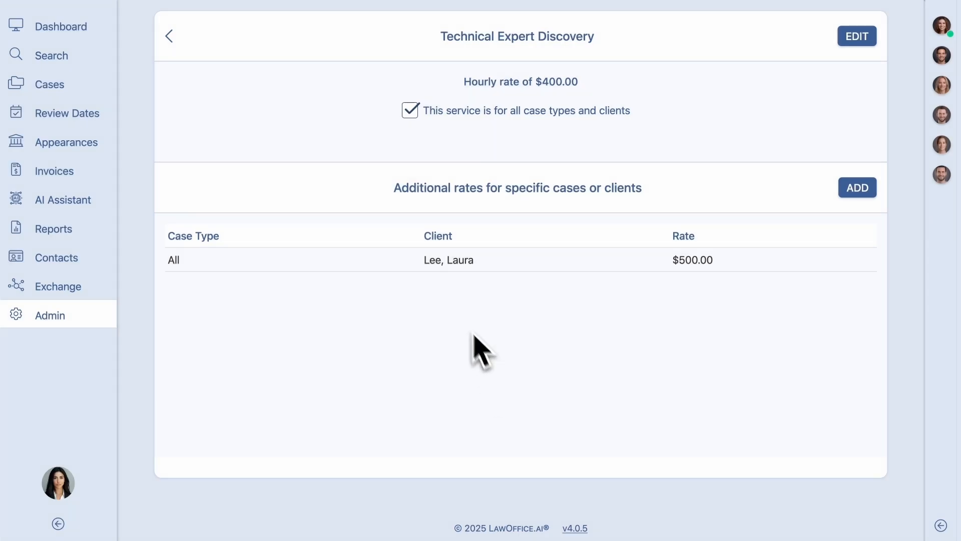